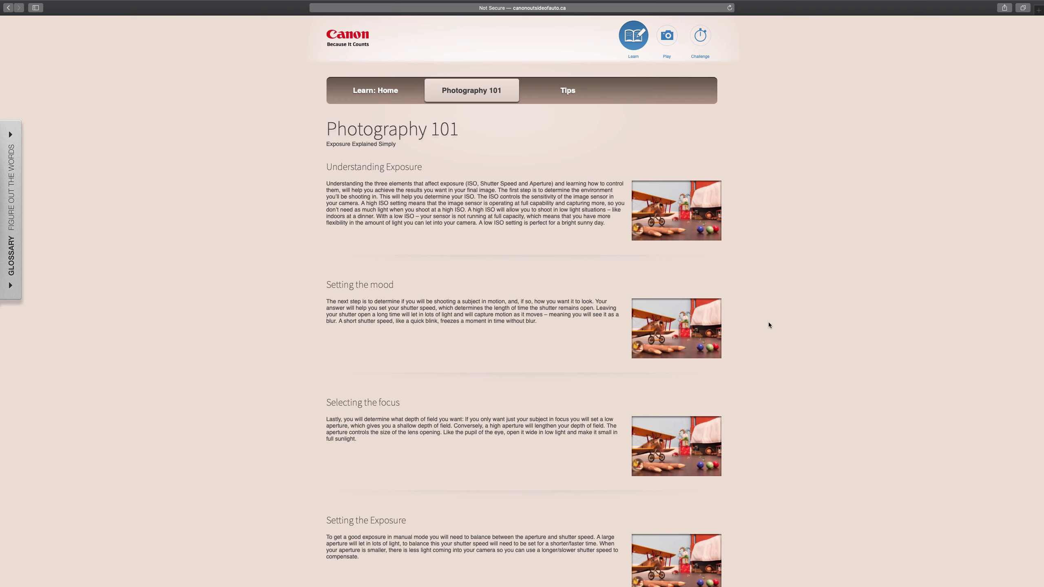
Scroll through the Photography 101 article and highlight its title.
scroll(485, 234, down, 3)
scroll(485, 233, down, 3)
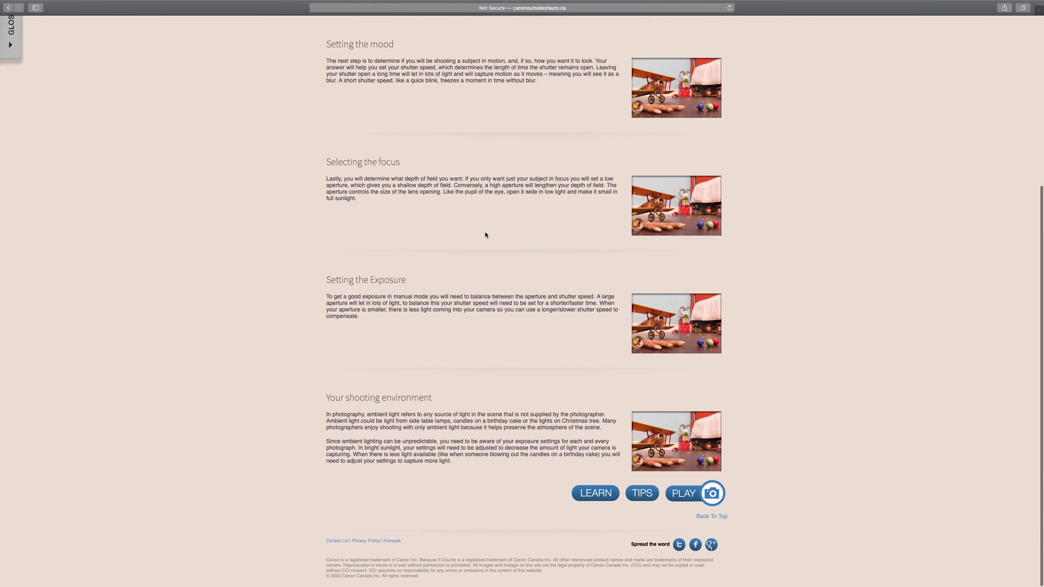
scroll(461, 193, up, 6)
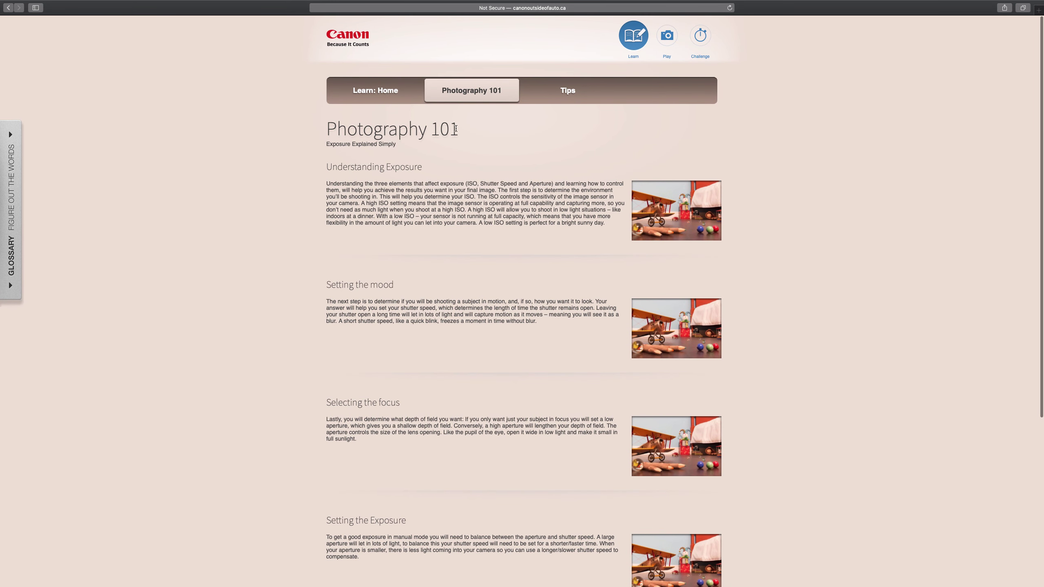
drag(456, 128, 326, 135)
click(445, 162)
scroll(411, 238, down, 5)
scroll(426, 257, up, 5)
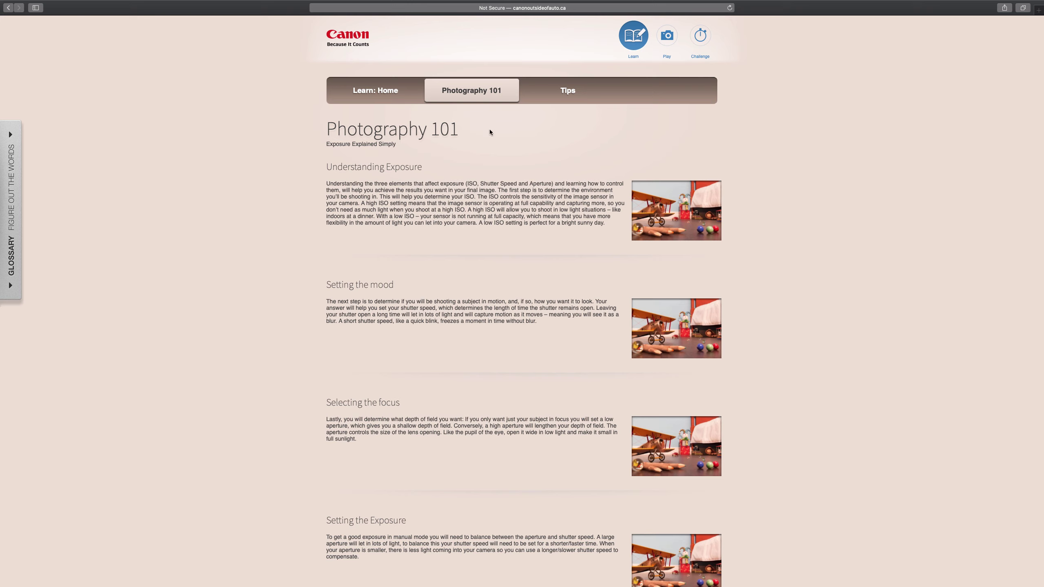
Visit the Learn home page, highlight 'Manual settings', then return to the Photography 101 article.
click(368, 91)
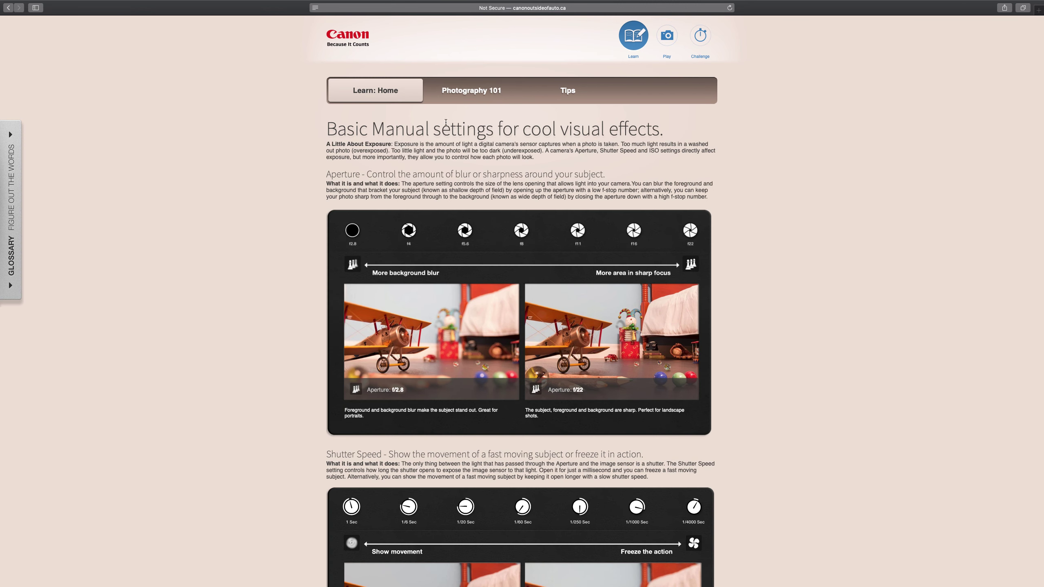
drag(372, 129, 499, 136)
click(485, 100)
scroll(499, 261, down, 1)
scroll(499, 261, down, 5)
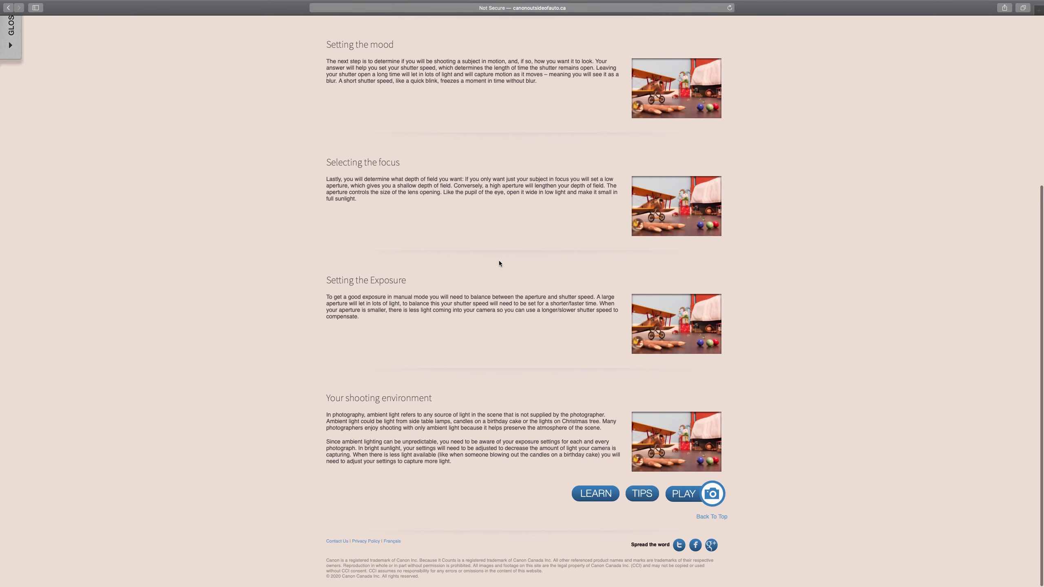
scroll(500, 259, up, 5)
scroll(500, 265, up, 2)
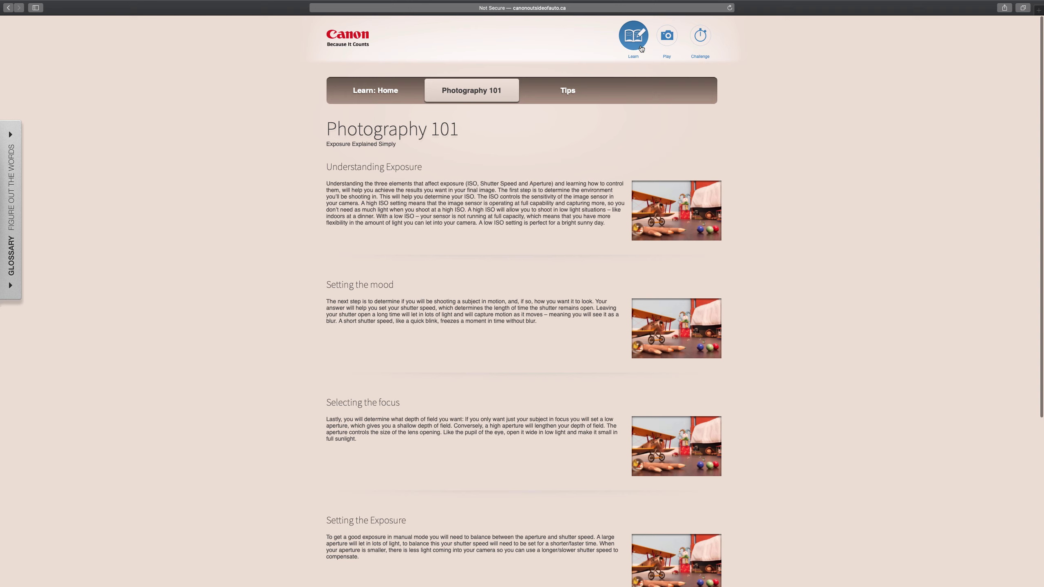
In the Play simulator, try aperture and shutter values, settling on aperture 8 at 1/90 sec.
click(670, 45)
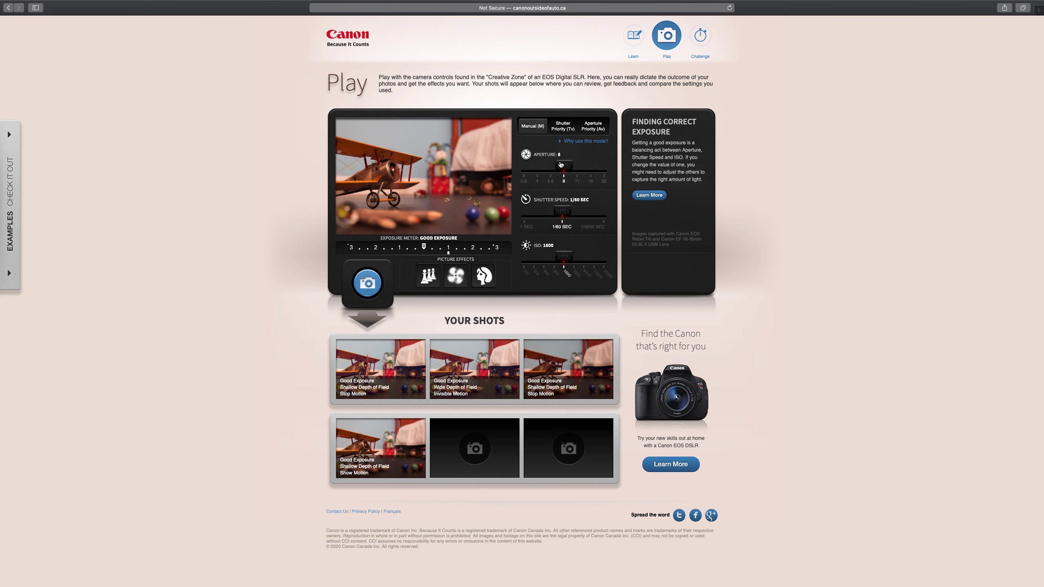
mouse_move(561, 164)
mouse_down()
mouse_move(605, 167)
mouse_move(553, 171)
mouse_up()
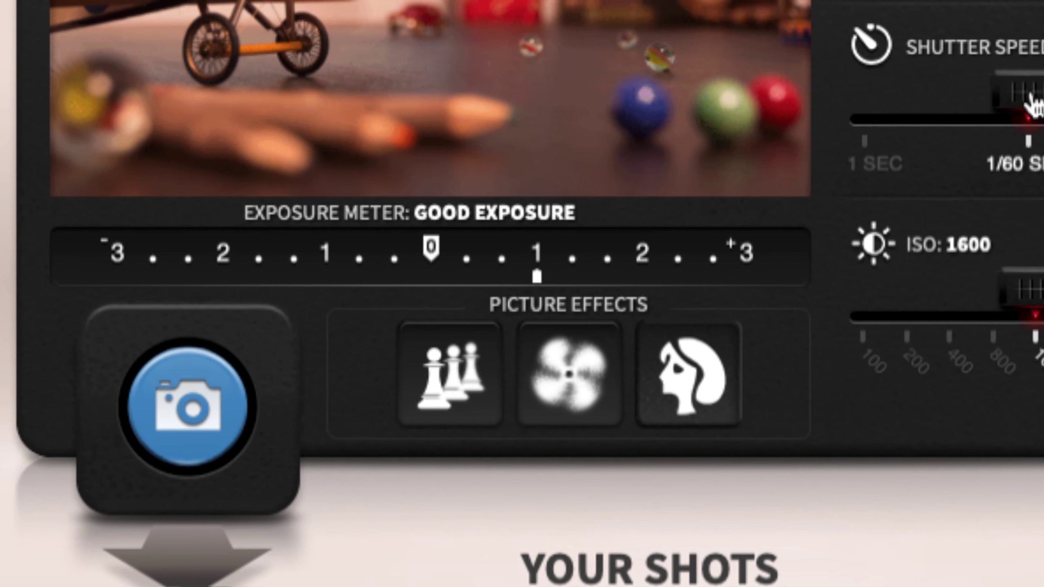
mouse_move(1032, 105)
mouse_down()
mouse_move(1007, 102)
mouse_move(1025, 95)
mouse_move(1025, 106)
mouse_up()
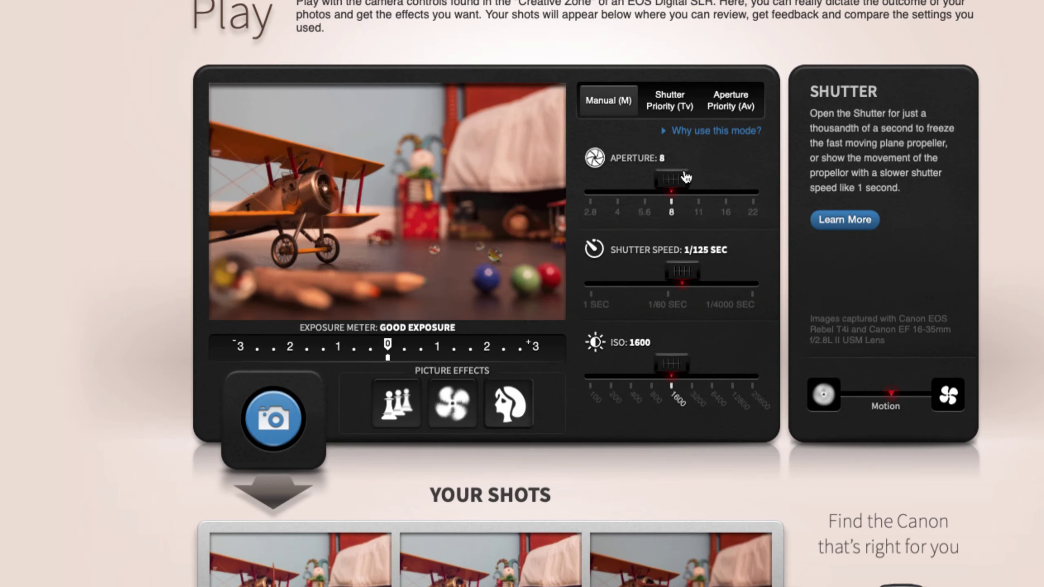
mouse_move(671, 180)
mouse_down()
mouse_move(738, 182)
mouse_move(672, 181)
mouse_up()
mouse_move(681, 272)
mouse_down()
mouse_move(618, 273)
mouse_move(674, 273)
mouse_up()
Try different ISO values, then open the aperture wide to 2.8, overexposing the shot.
drag(673, 368, 653, 360)
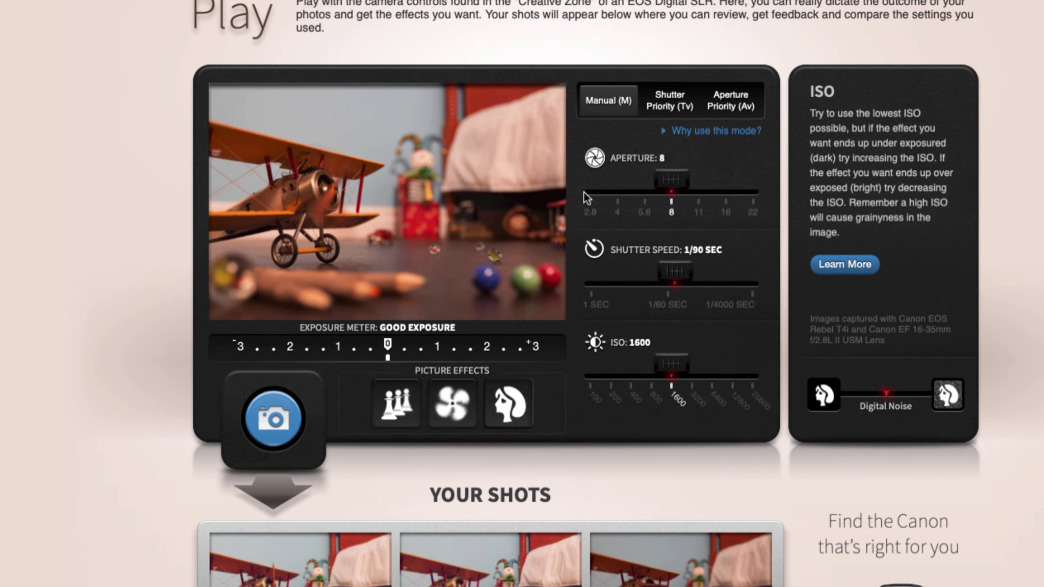
scroll(617, 156, up, 1)
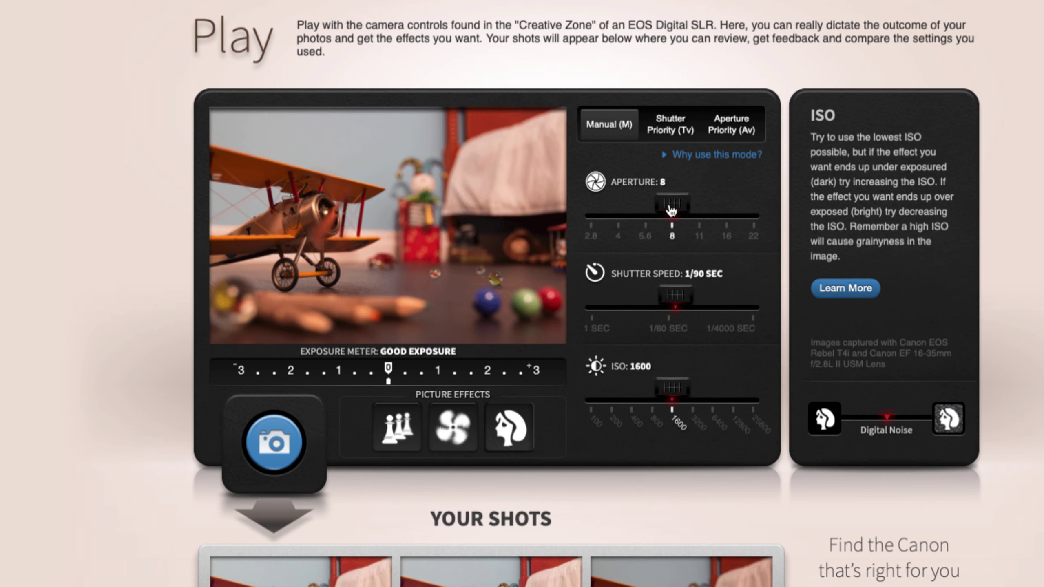
drag(670, 210, 582, 216)
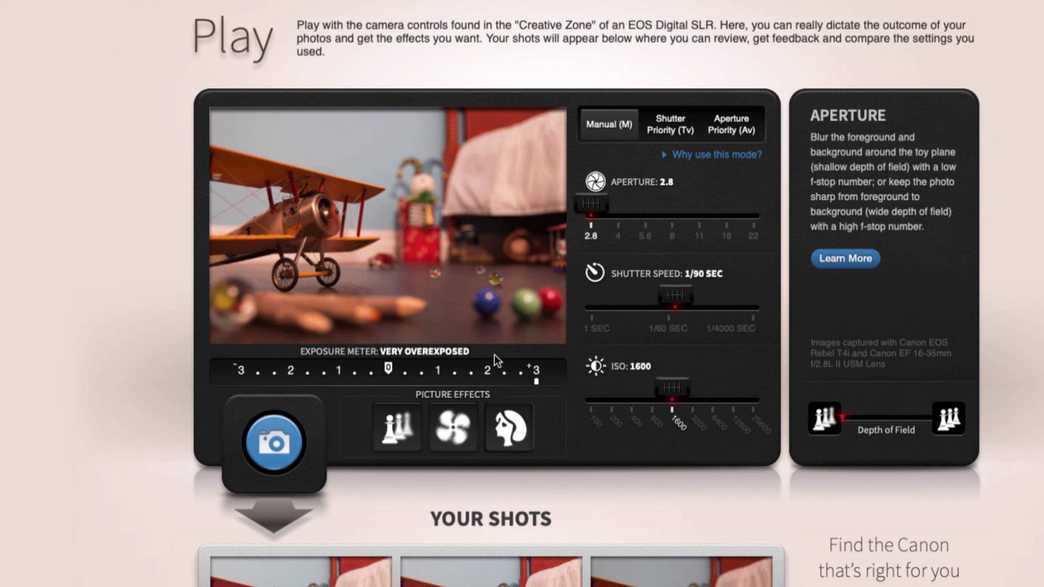
Set shutter 1/125 sec and ISO 200, then stop down to aperture 22 with a slower shutter.
mouse_move(676, 295)
mouse_down()
mouse_move(666, 296)
mouse_move(683, 296)
mouse_up()
drag(673, 402, 612, 400)
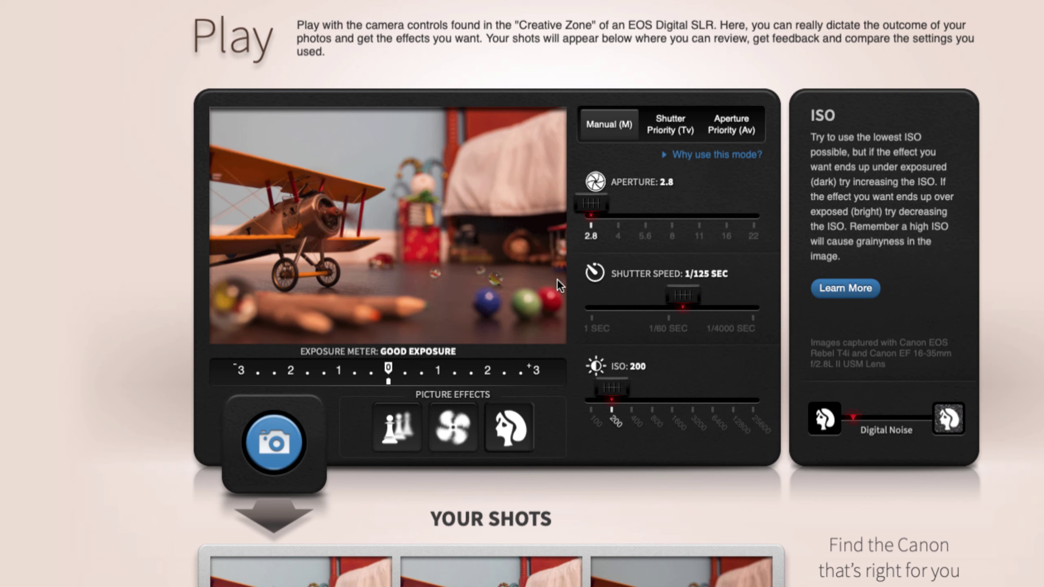
drag(594, 204, 762, 203)
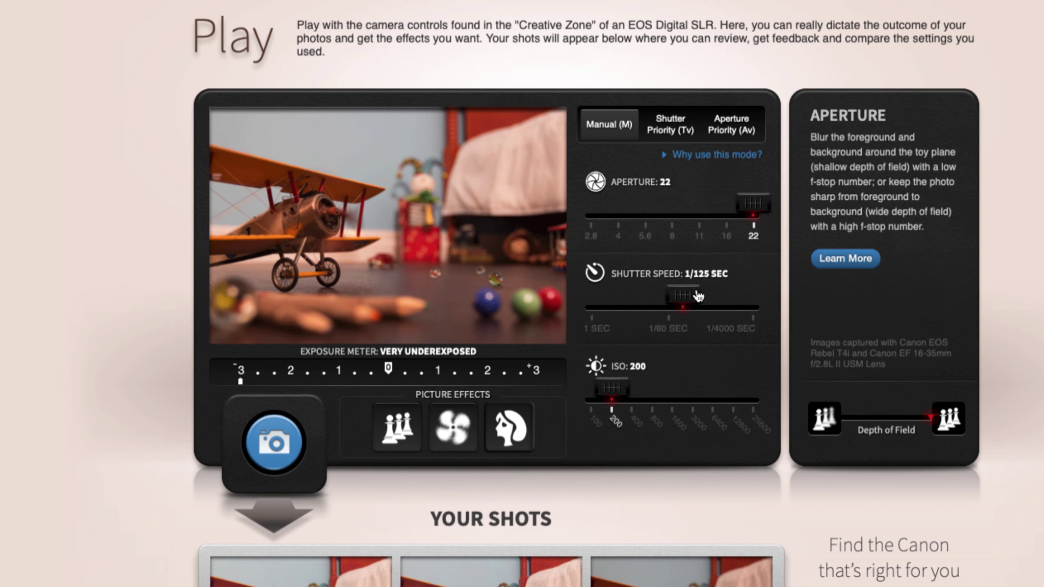
drag(682, 296, 603, 302)
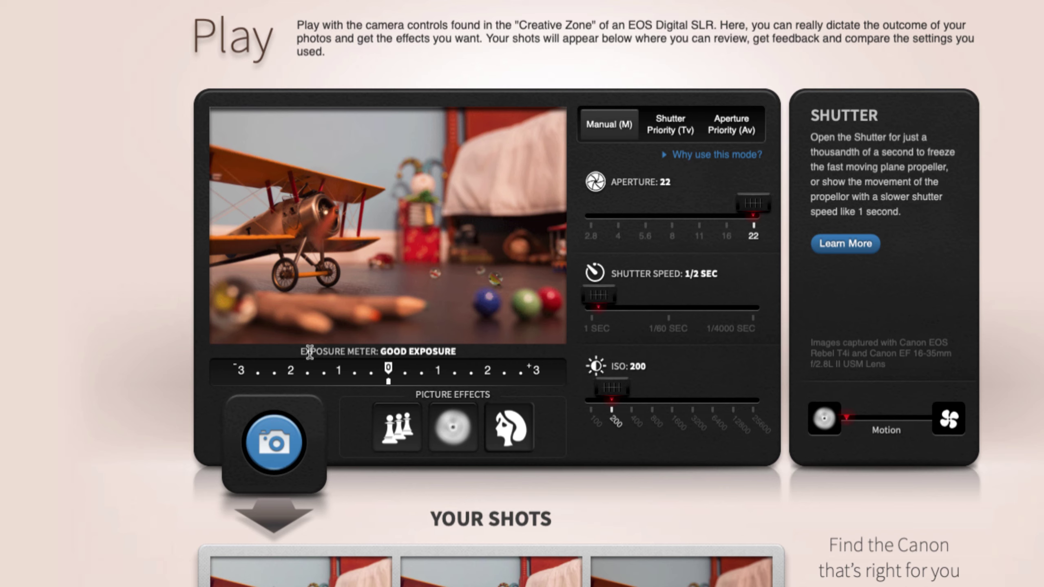
drag(304, 352, 456, 354)
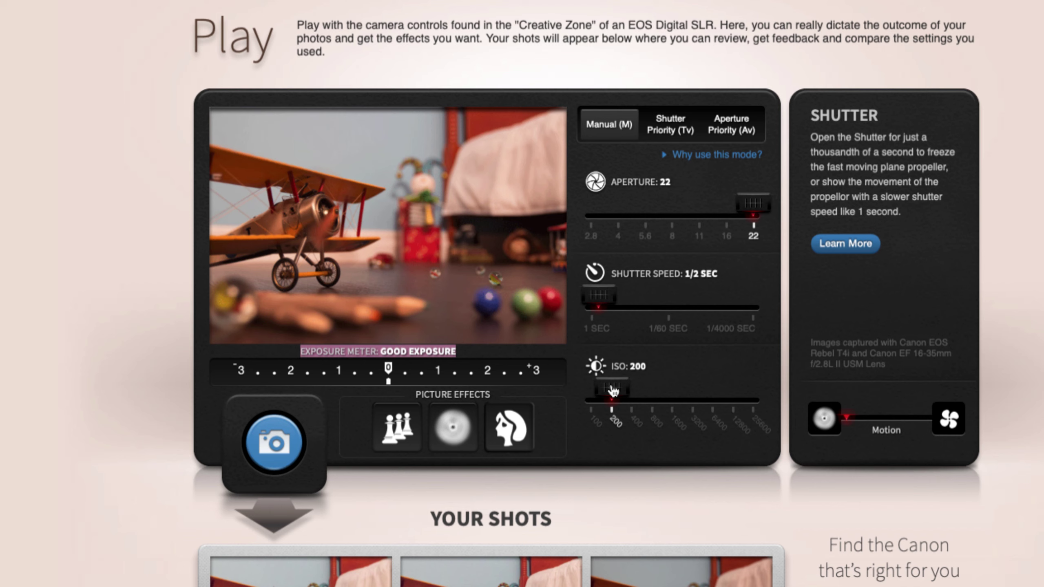
Push shutter to 1/4000 sec and raise ISO, then reset to 1/60 sec and aperture 8.
drag(654, 293, 753, 296)
mouse_move(612, 388)
mouse_down()
mouse_move(566, 393)
mouse_move(753, 400)
mouse_move(673, 399)
mouse_up()
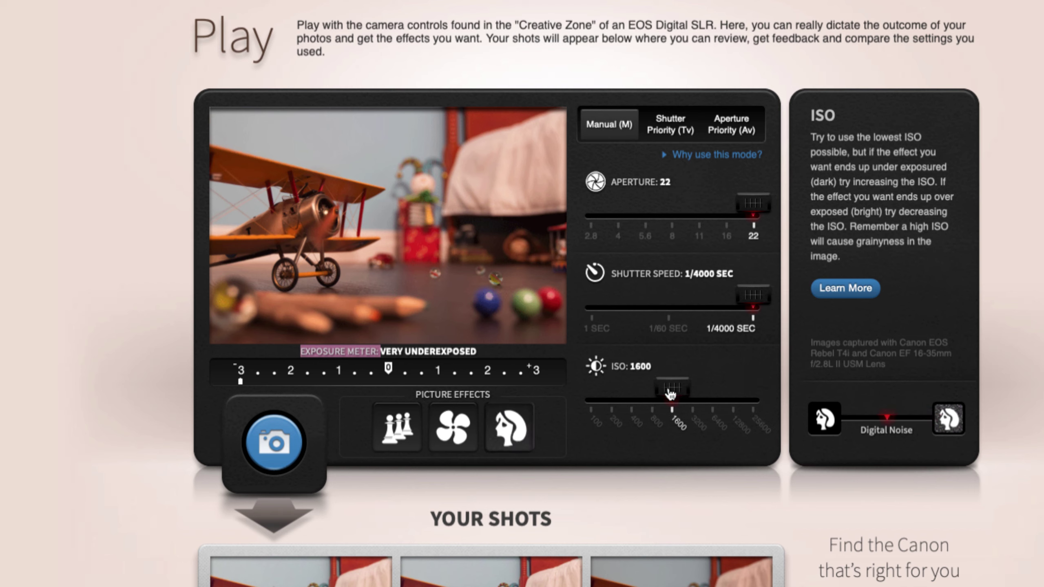
drag(753, 294, 669, 295)
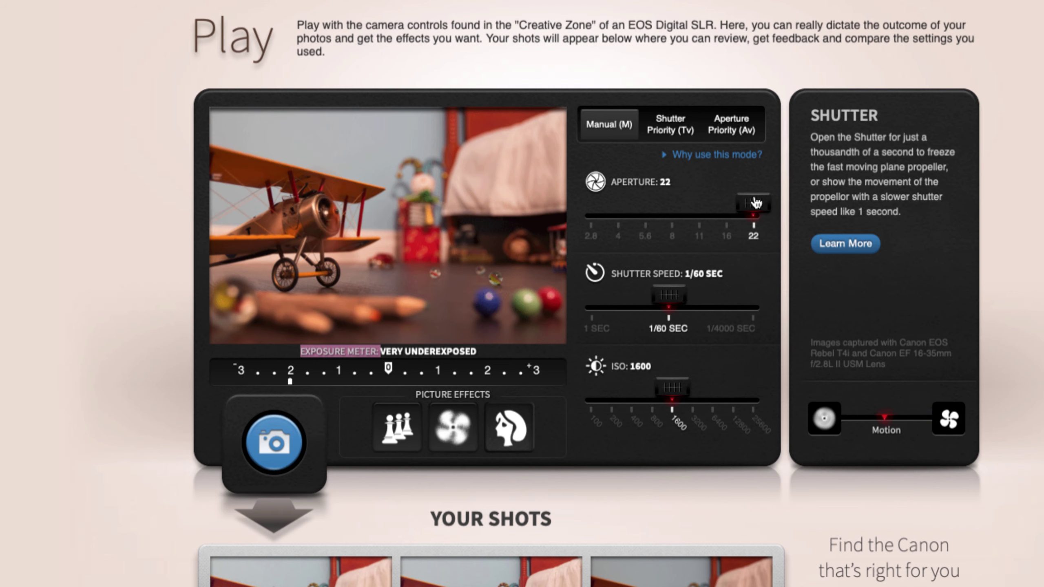
drag(754, 203, 674, 203)
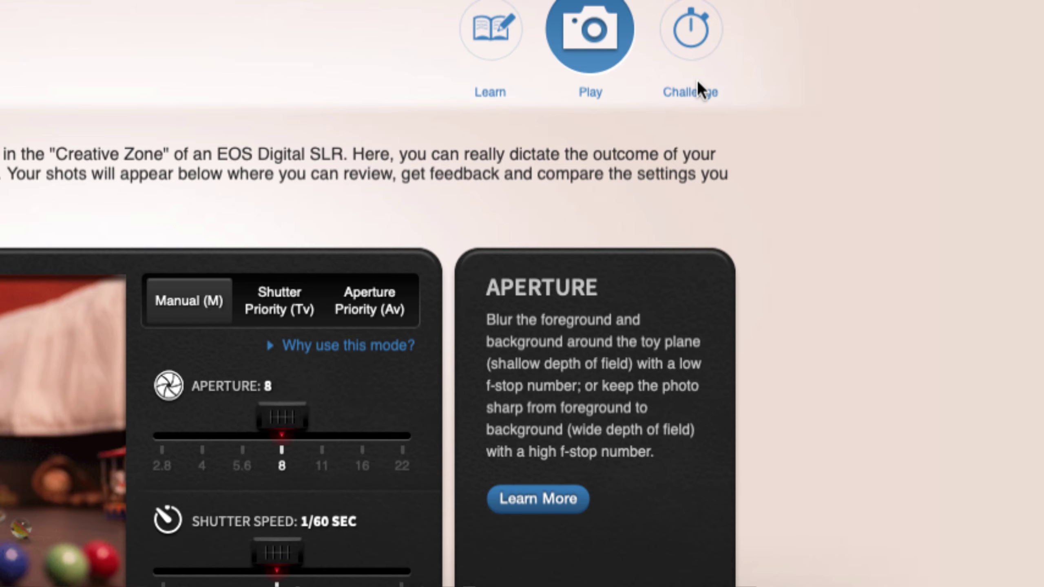
click(695, 84)
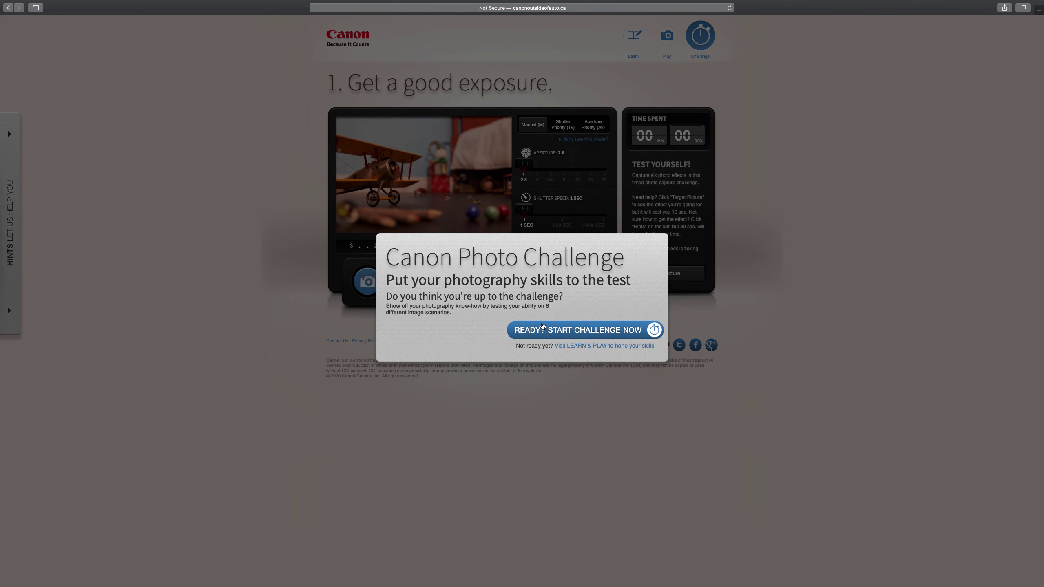
Start the Photo Challenge and begin task 1, getting a good exposure.
click(607, 332)
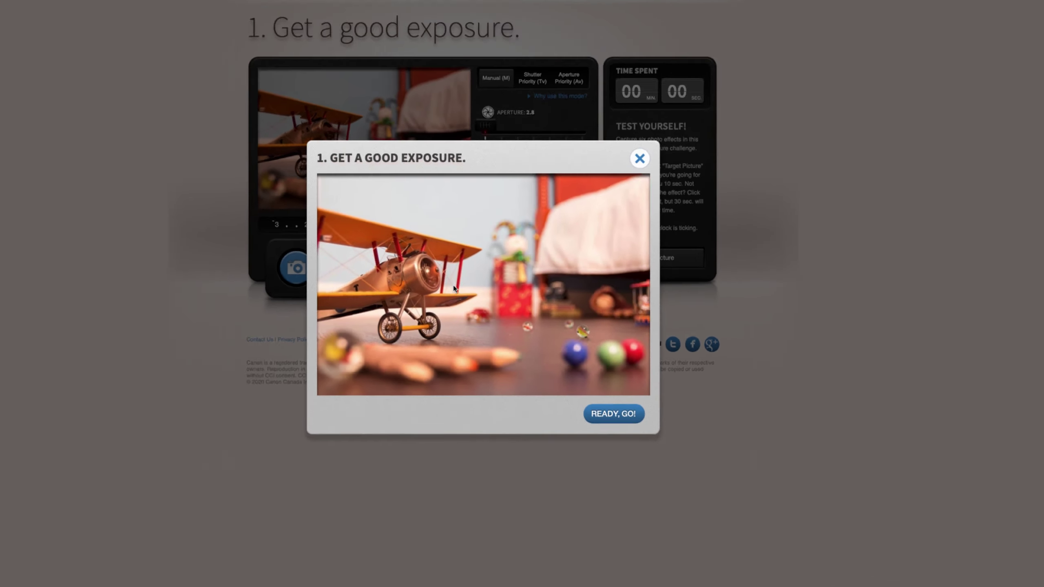
click(633, 403)
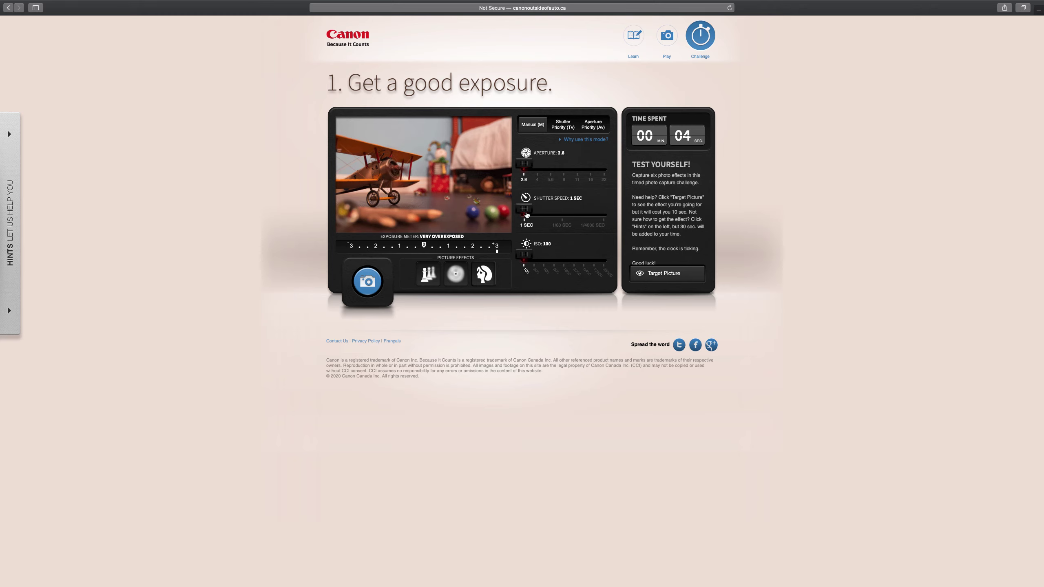
Shorten the shutter time to fix the overexposure and take the task 1 photo.
drag(524, 209, 562, 214)
click(367, 281)
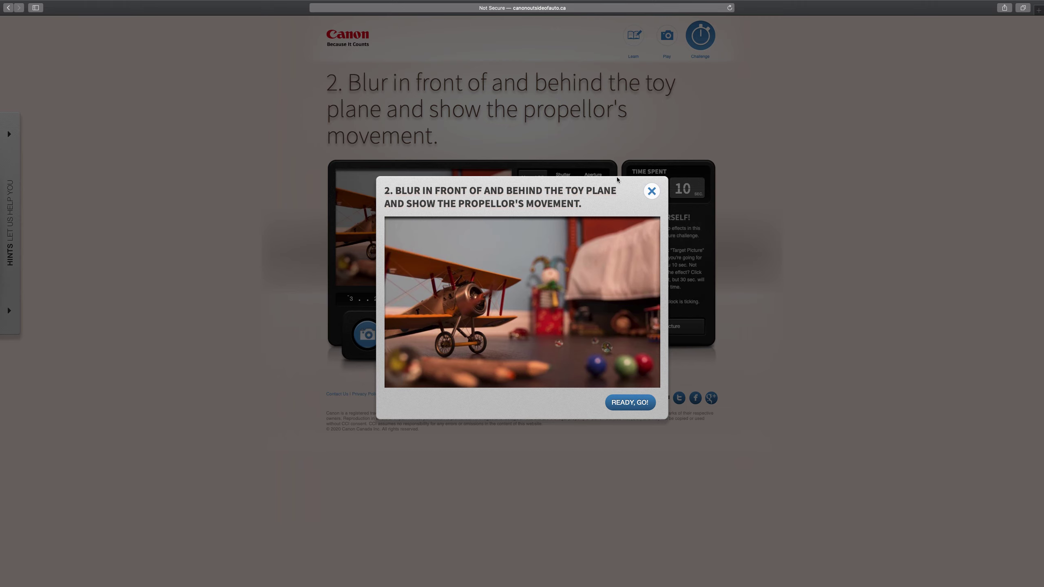
Dismiss the target-picture dialogs for tasks 2 and 3.
click(653, 195)
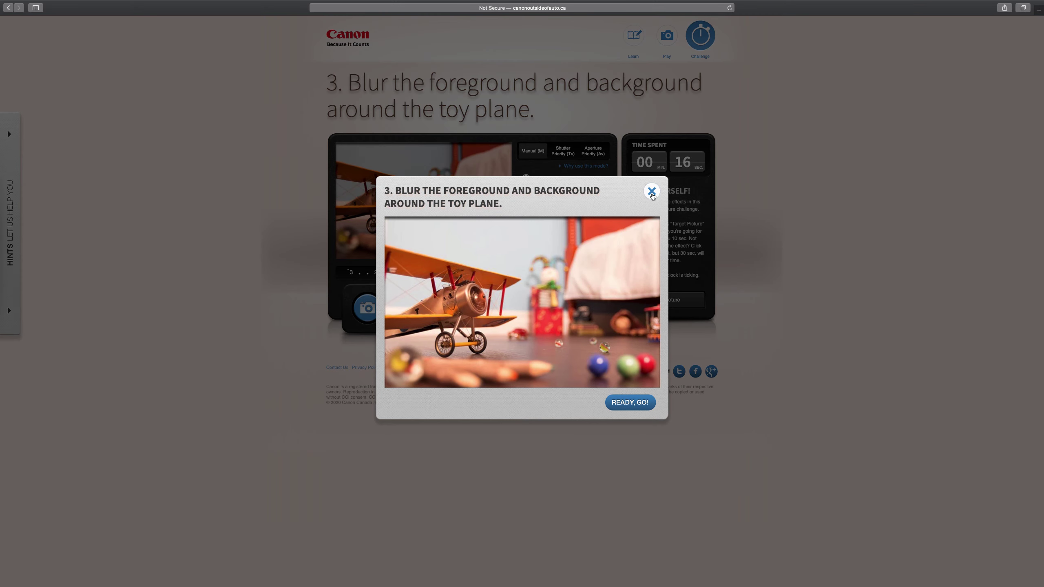
click(651, 192)
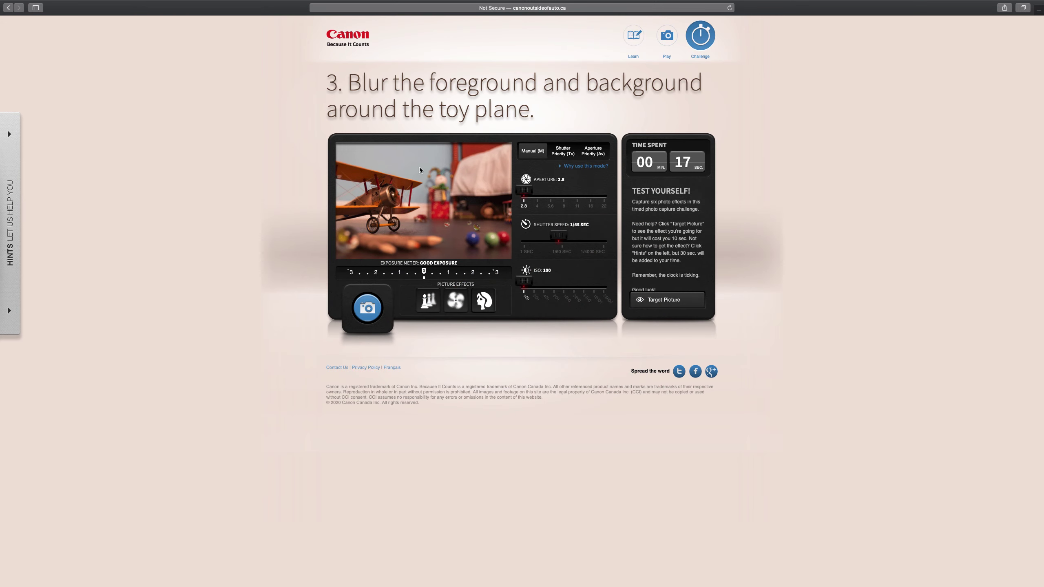